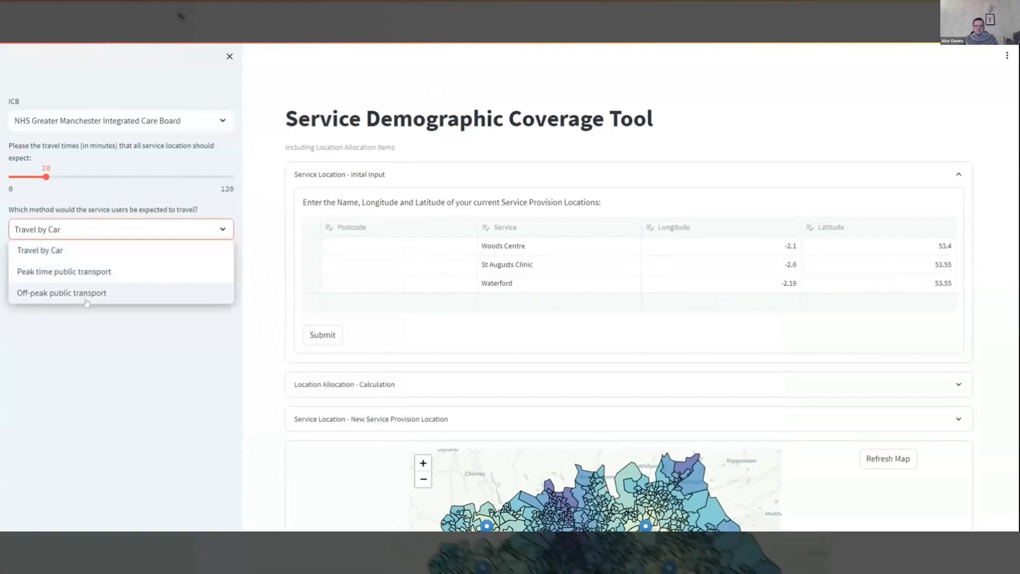
Set the travel method to Off-peak public transport and the expected travel time to 40 minutes.
{"action": "left_click", "coordinate": [87, 293]}
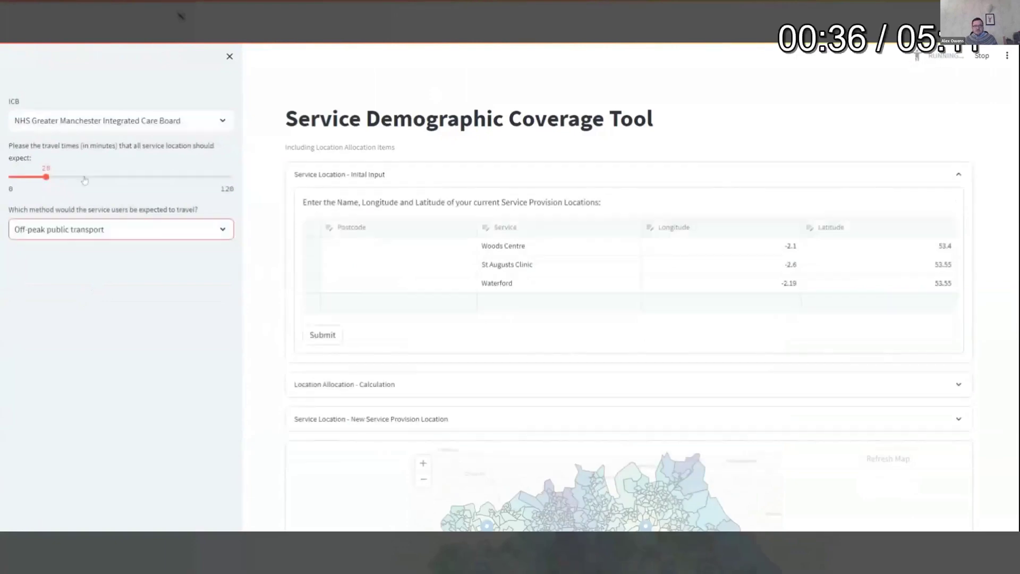
{"action": "left_click", "coordinate": [85, 178]}
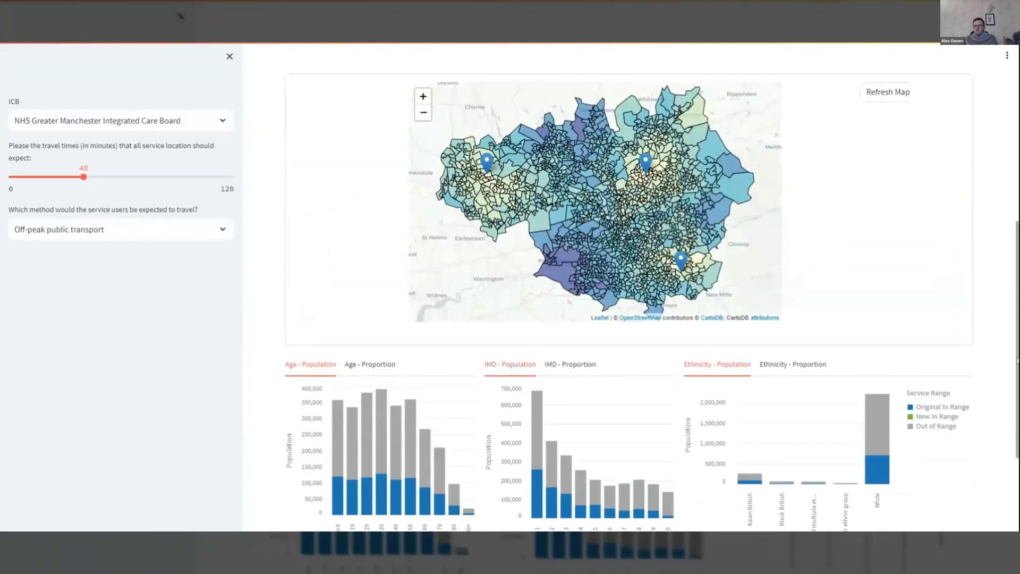
Switch the age, IMD and ethnicity charts from population to proportion.
{"action": "scroll", "coordinate": [1016, 367], "scroll_direction": "down", "scroll_amount": 1}
{"action": "scroll", "coordinate": [1016, 367], "scroll_direction": "down", "scroll_amount": 1}
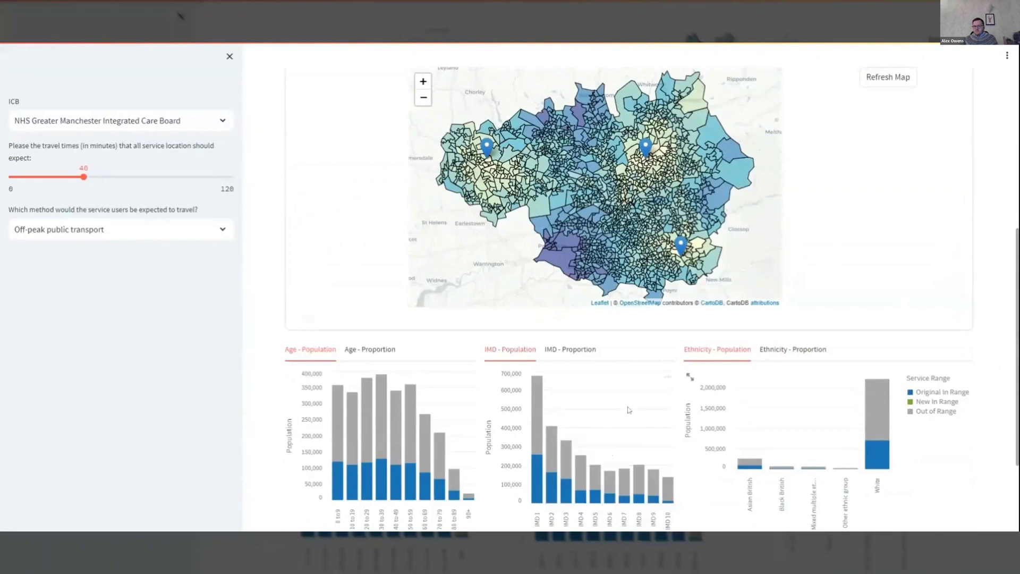
{"action": "left_click", "coordinate": [371, 350]}
{"action": "left_click", "coordinate": [571, 349]}
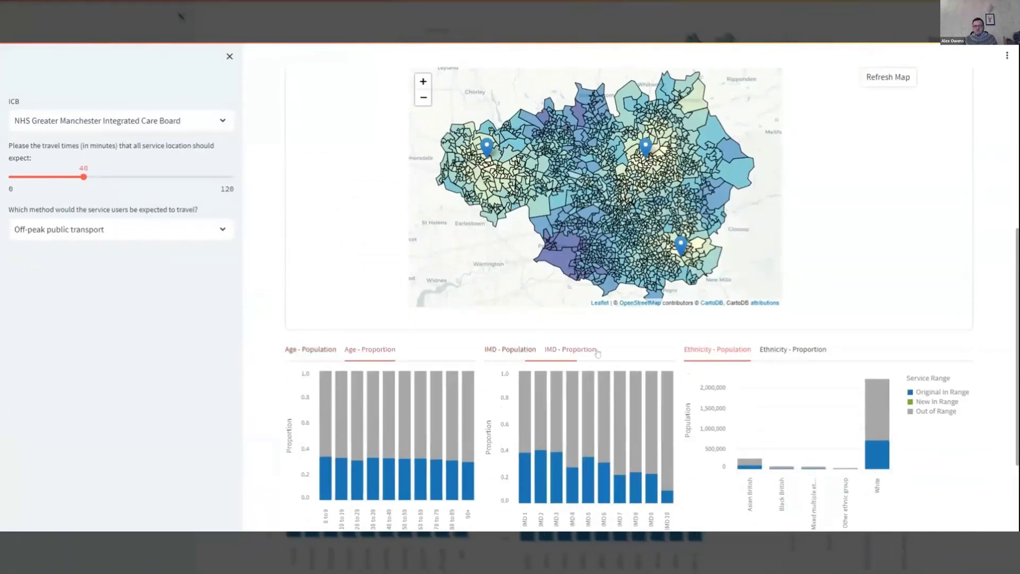
{"action": "left_click", "coordinate": [800, 350]}
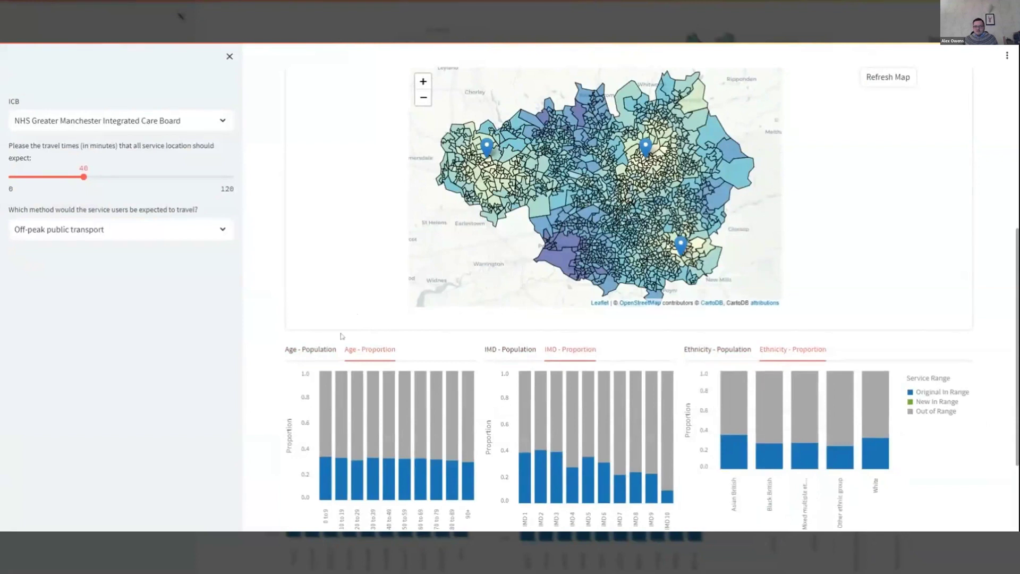
Run the location allocation calculation for the highest 3 deprivation deciles and elderly people aged 70+.
{"action": "scroll", "coordinate": [343, 329], "scroll_direction": "up", "scroll_amount": 1}
{"action": "scroll", "coordinate": [342, 329], "scroll_direction": "up", "scroll_amount": 7}
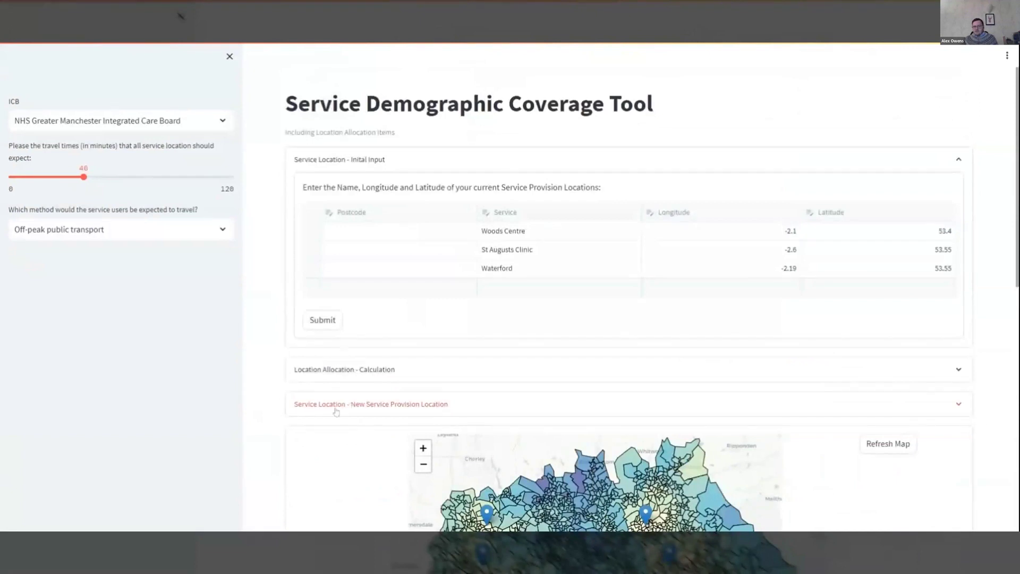
{"action": "scroll", "coordinate": [309, 398], "scroll_direction": "down", "scroll_amount": 5}
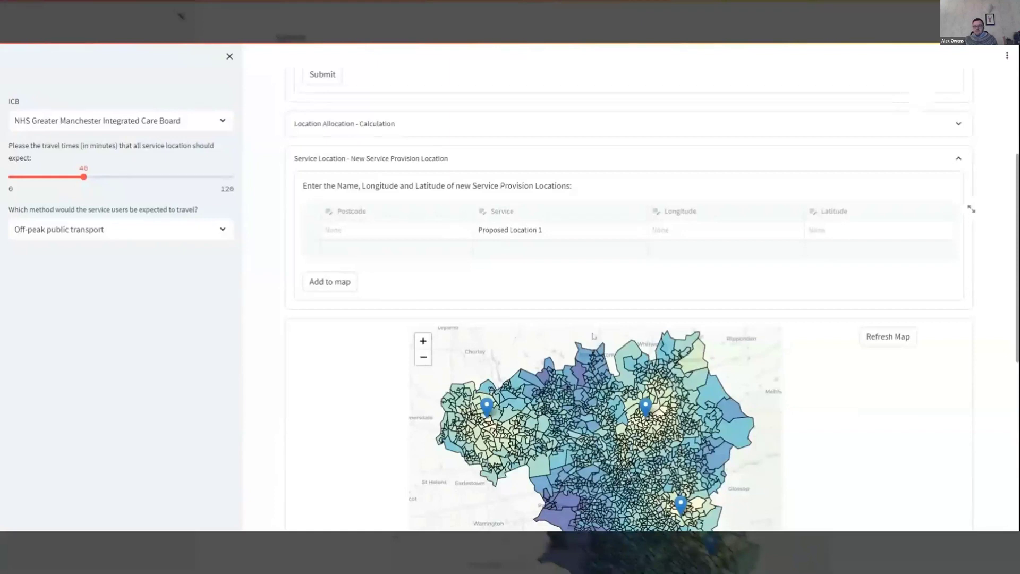
{"action": "left_click", "coordinate": [367, 136]}
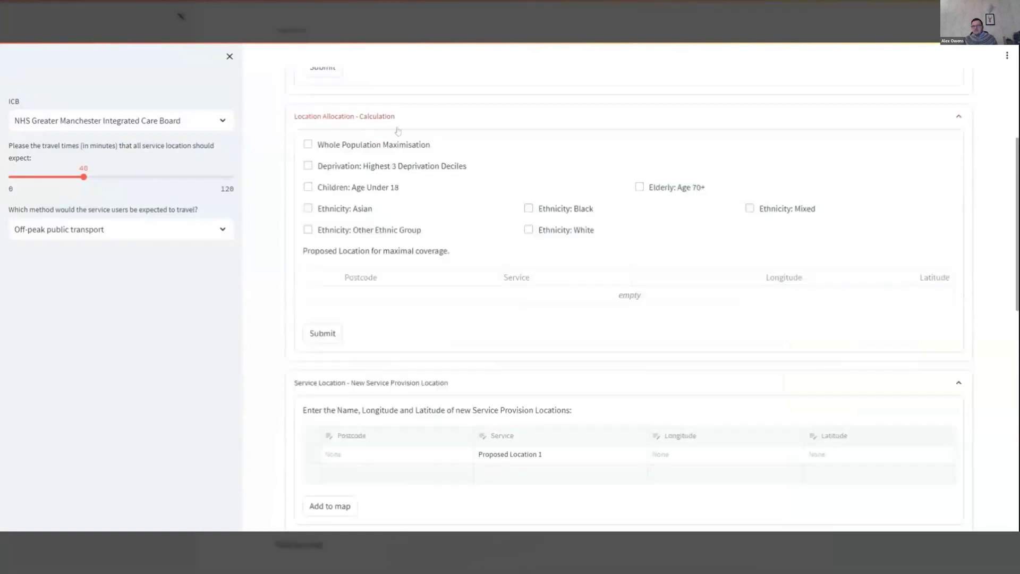
{"action": "left_click", "coordinate": [309, 166]}
{"action": "left_click", "coordinate": [640, 189]}
{"action": "left_click", "coordinate": [318, 334]}
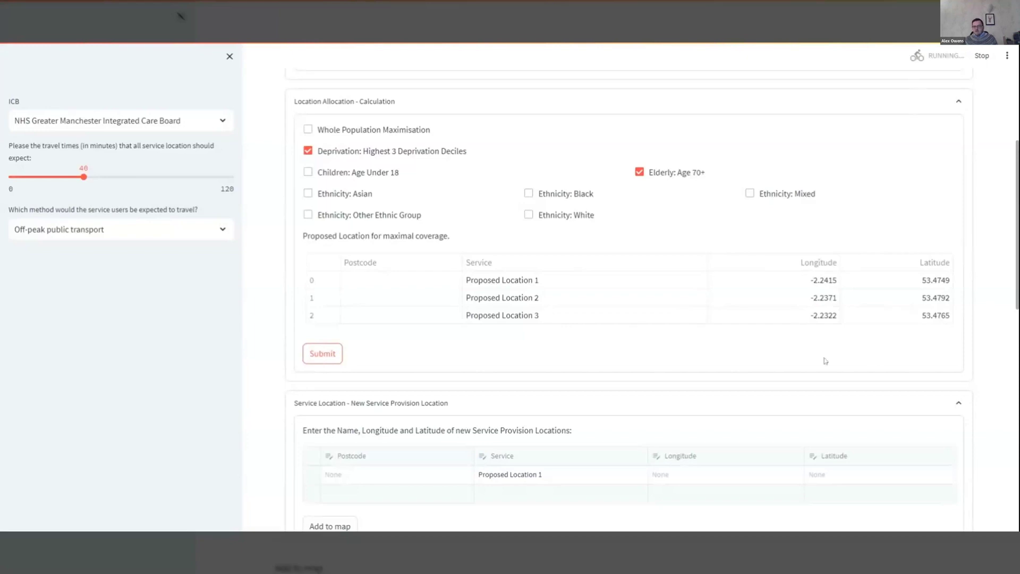
Try to add Proposed Location 1 to the map with longitude -2.2415 and latitude 53.4749.
{"action": "scroll", "coordinate": [825, 361], "scroll_direction": "down", "scroll_amount": 3}
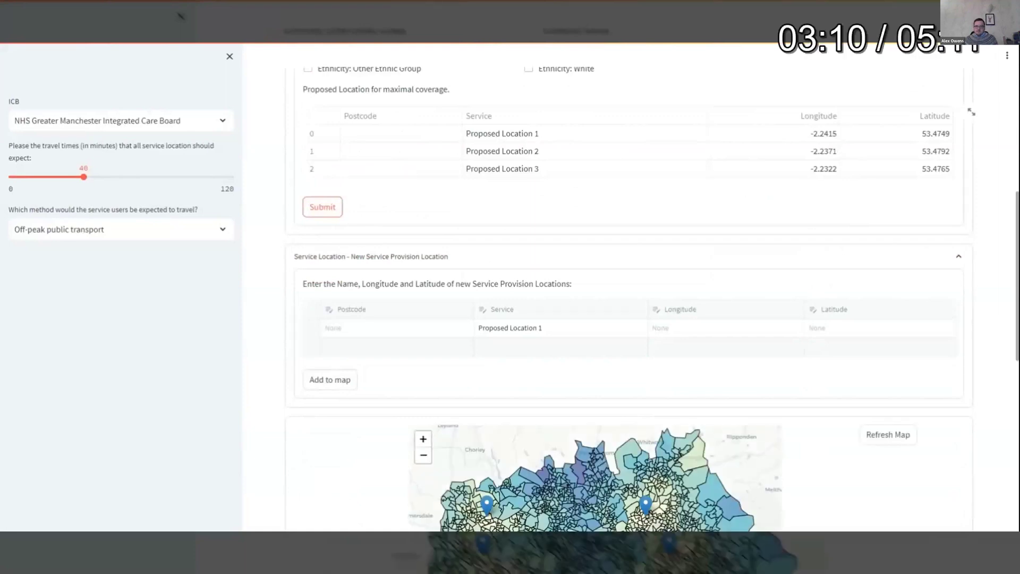
{"action": "double_click", "coordinate": [845, 333]}
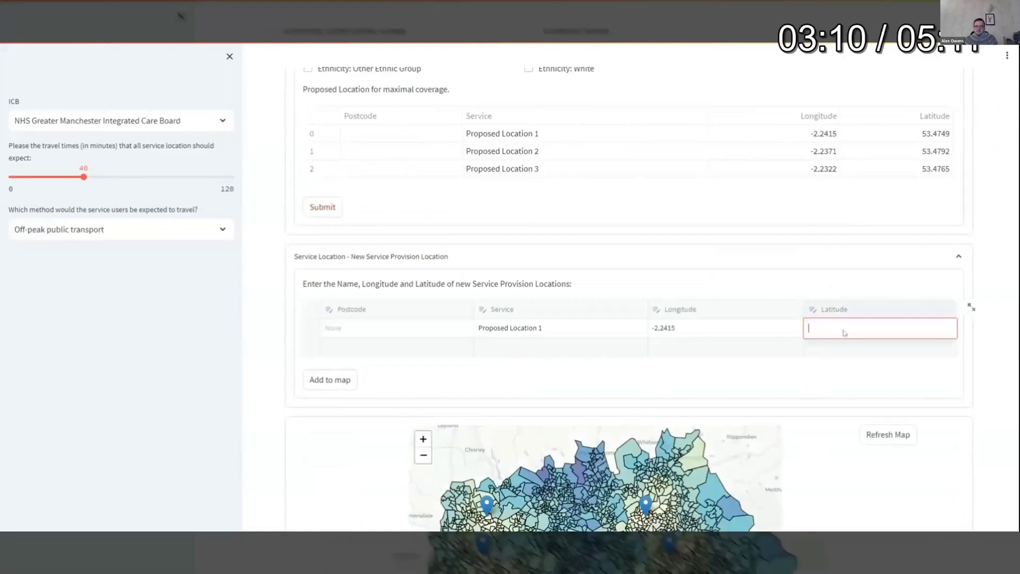
{"action": "type", "text": "53.4749"}
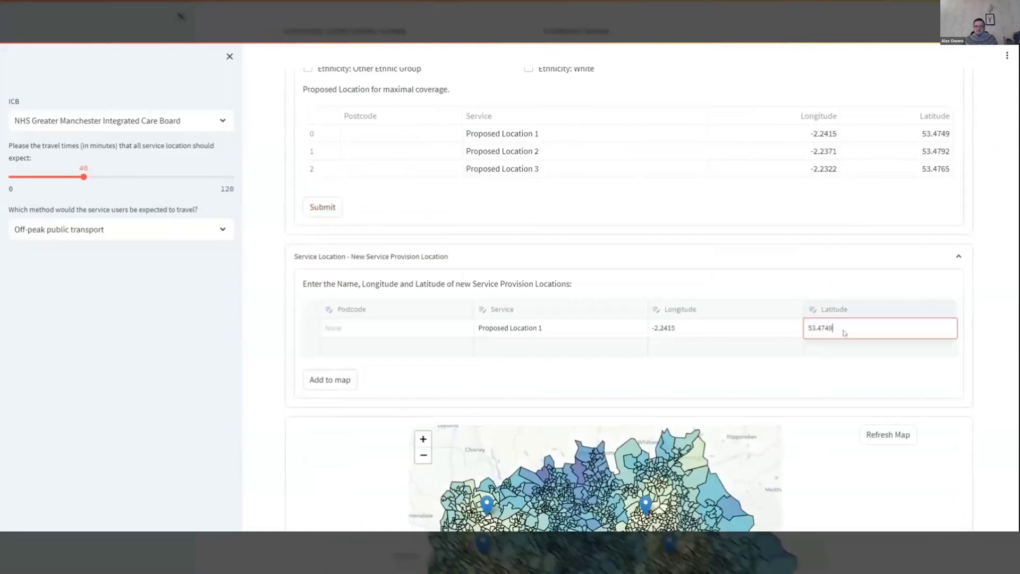
{"action": "left_click", "coordinate": [318, 333]}
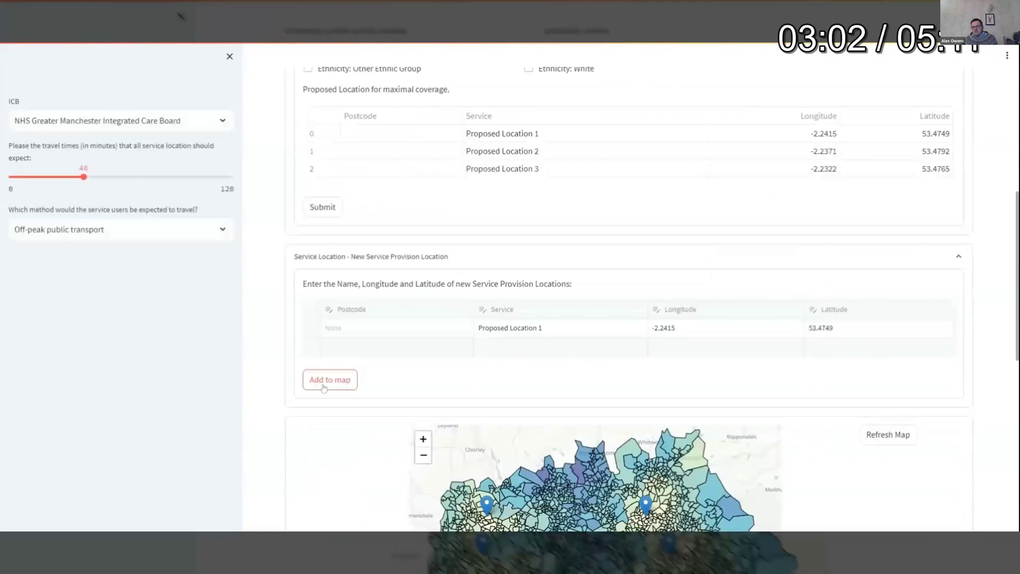
Copy longitude -2.2415 and latitude 53.4749 from the calculated results into the Proposed Location 1 row and add it to the map.
{"action": "mouse_move", "coordinate": [839, 133]}
{"action": "left_mouse_down"}
{"action": "mouse_move", "coordinate": [810, 133]}
{"action": "mouse_move", "coordinate": [839, 133]}
{"action": "left_mouse_up"}
{"action": "key", "text": "ctrl+c"}
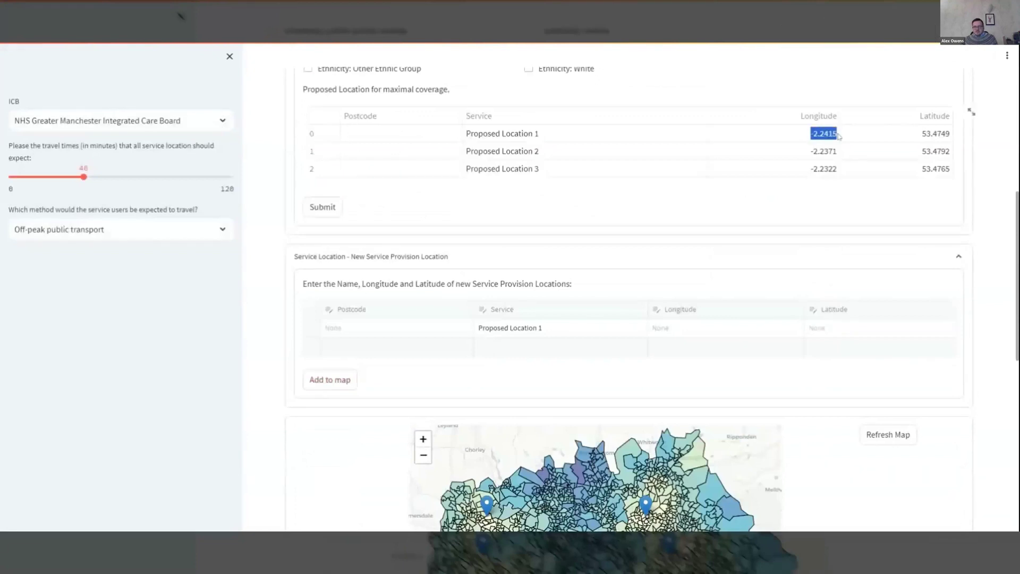
{"action": "left_click", "coordinate": [706, 328]}
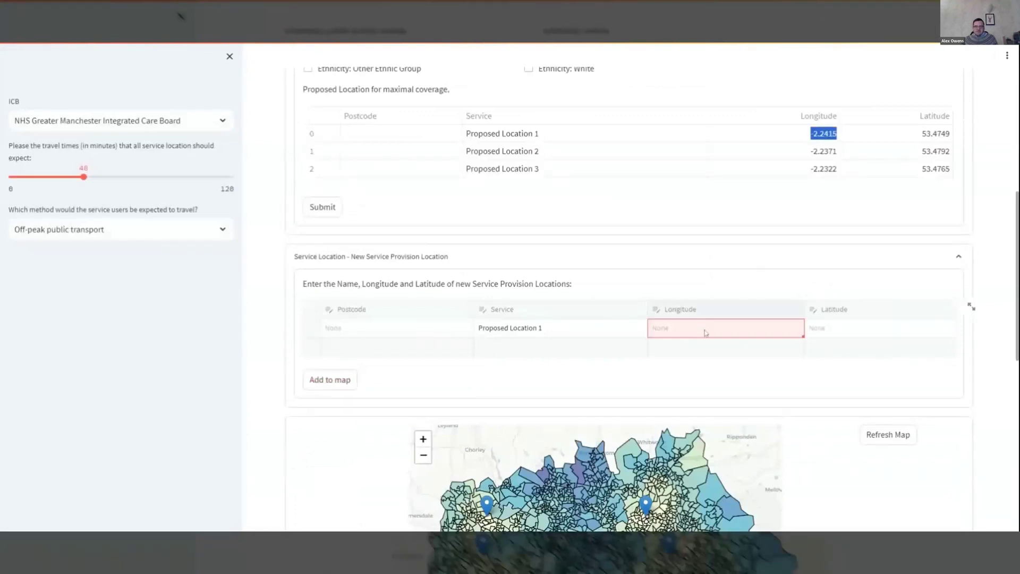
{"action": "double_click", "coordinate": [706, 327]}
{"action": "key", "text": "ctrl+v"}
{"action": "key", "text": "ctrl+a"}
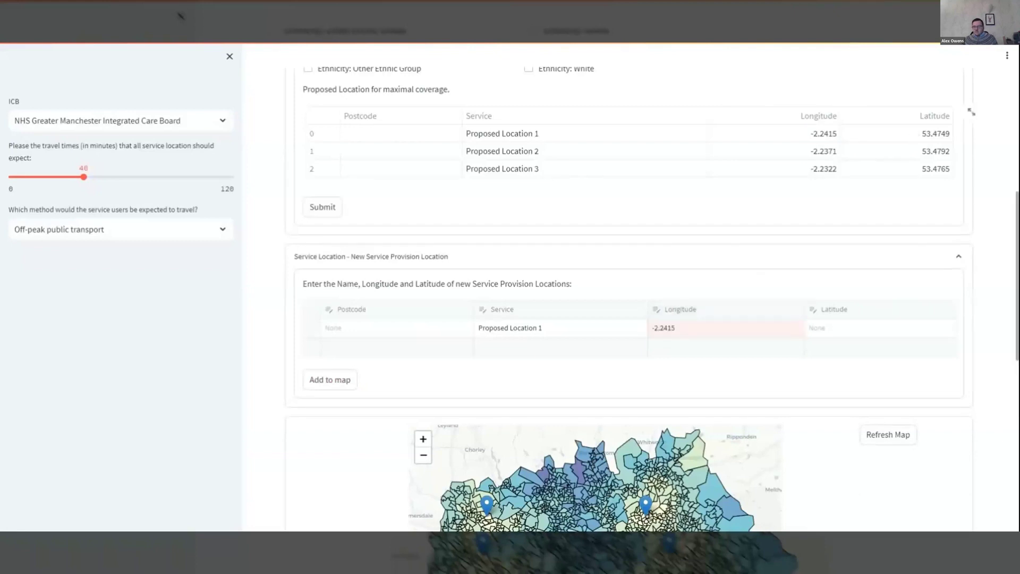
{"action": "left_click_drag", "start_coordinate": [921, 134], "coordinate": [951, 133]}
{"action": "left_click", "coordinate": [329, 379]}
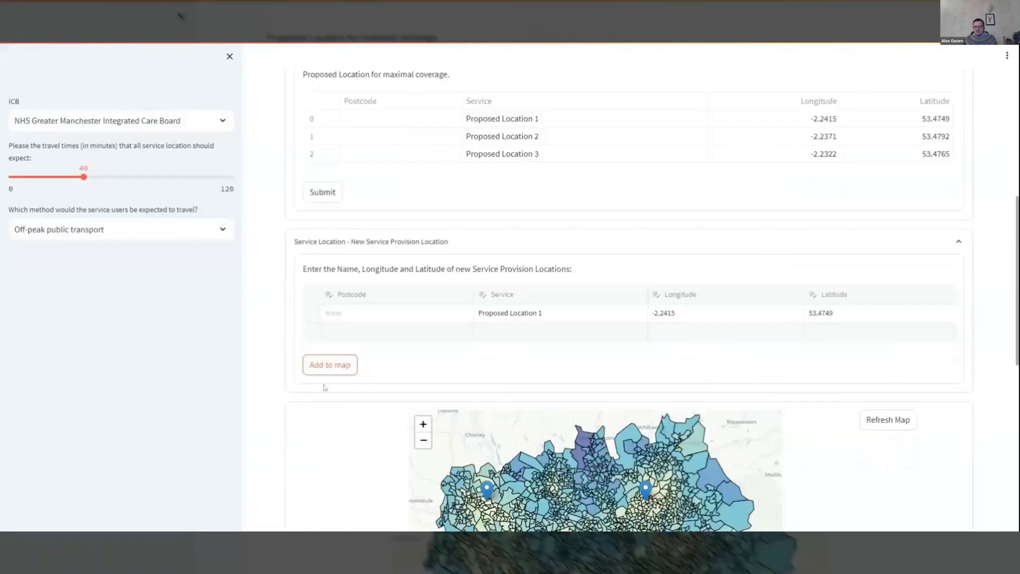
Examine the new location's green map marker and the 90+ age group's newly in-range proportion.
{"action": "scroll", "coordinate": [325, 387], "scroll_direction": "down", "scroll_amount": 3}
{"action": "scroll", "coordinate": [326, 372], "scroll_direction": "down", "scroll_amount": 4}
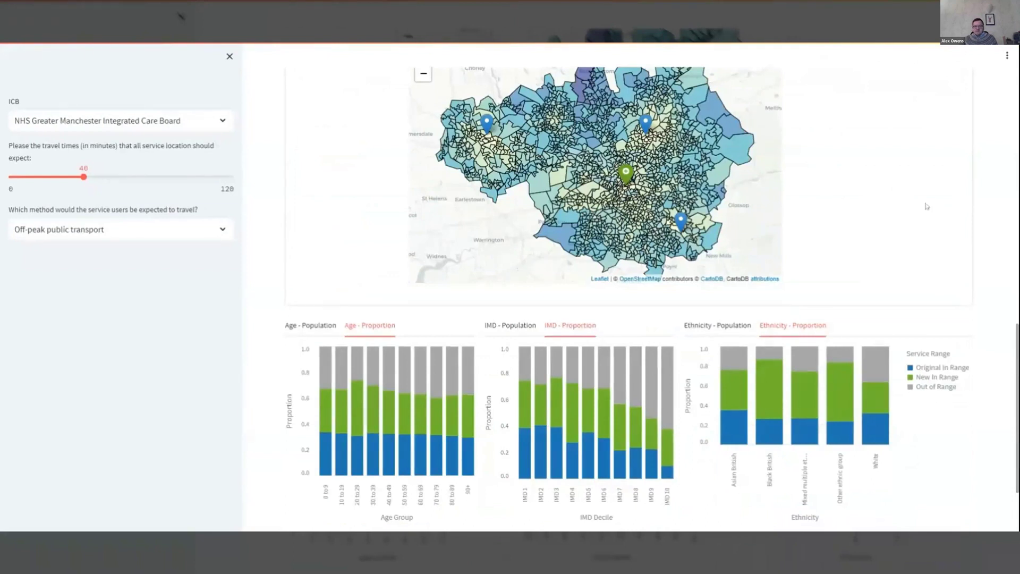
{"action": "left_click", "coordinate": [626, 179]}
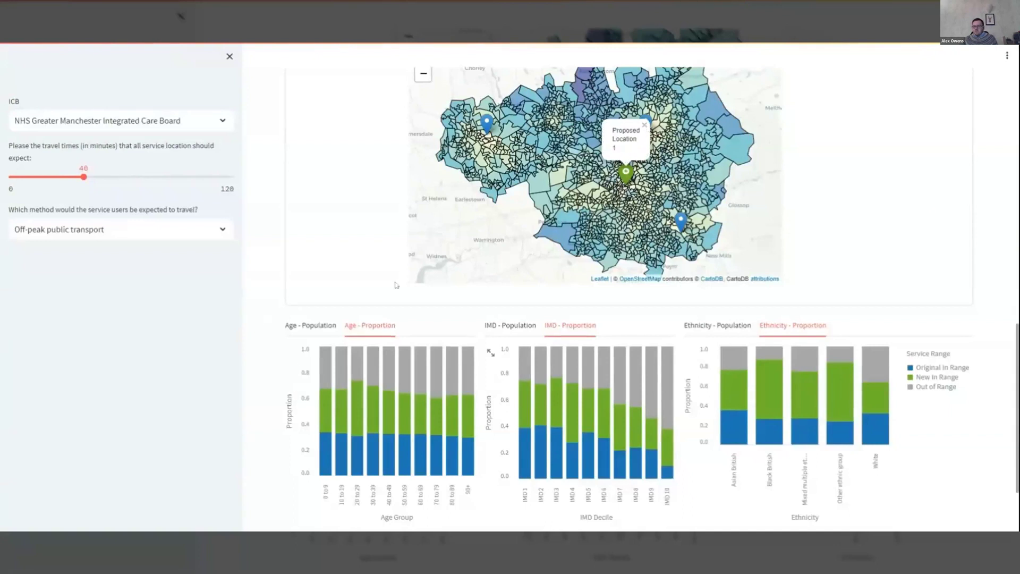
{"action": "mouse_move", "coordinate": [468, 420]}
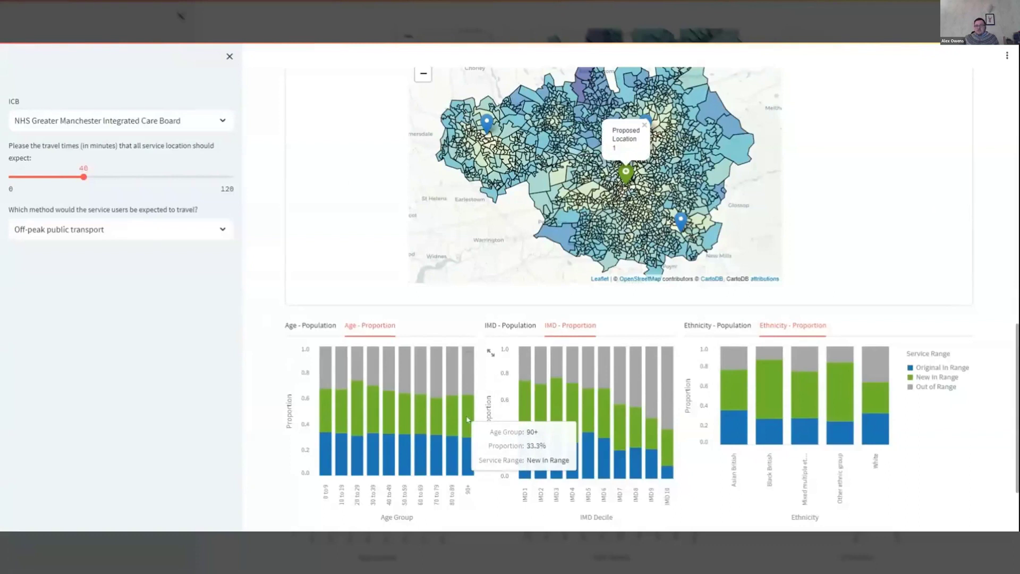
{"action": "mouse_move", "coordinate": [122, 478]}
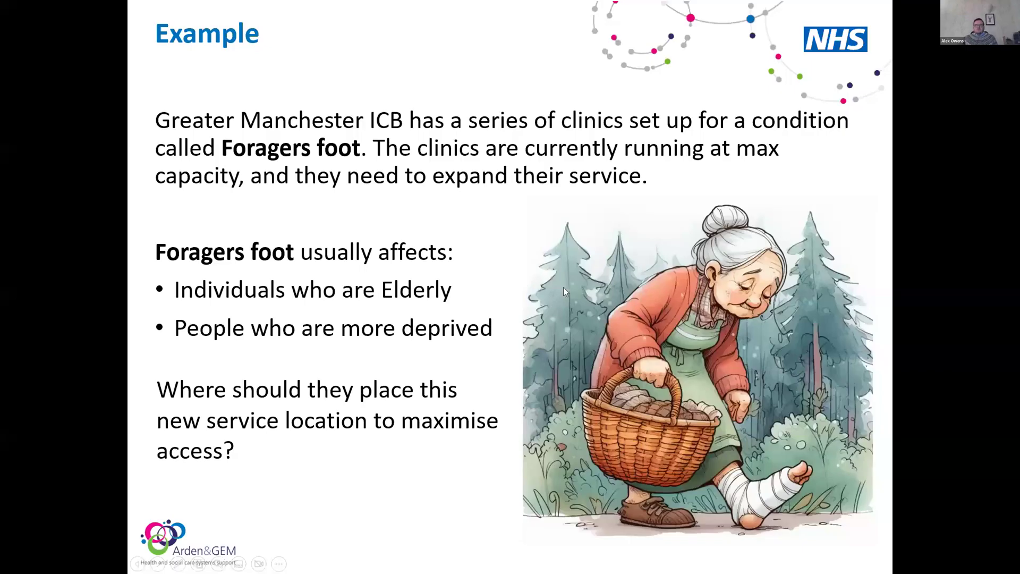
{"action": "left_click", "coordinate": [564, 287]}
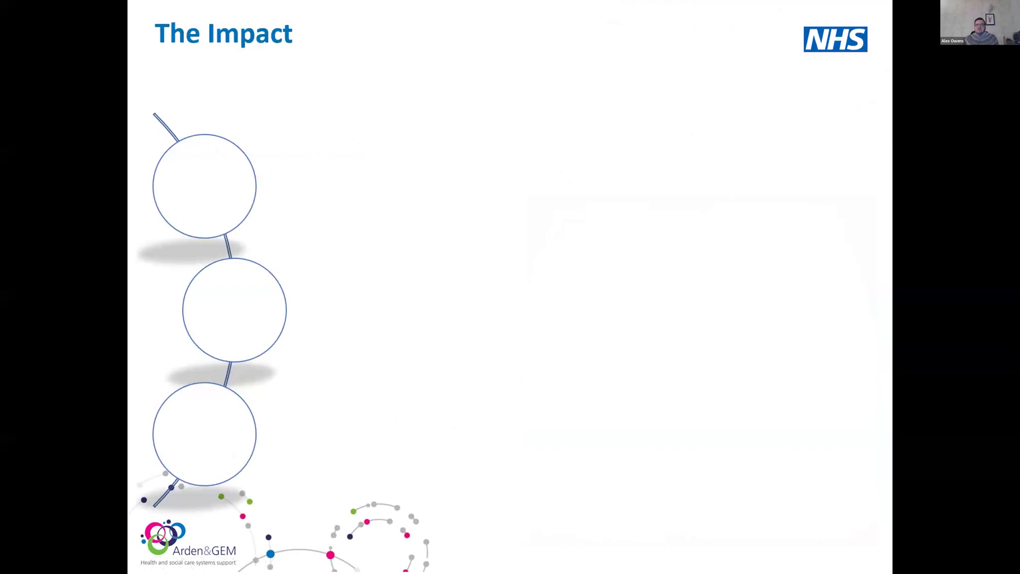
{"action": "left_click", "coordinate": [528, 189]}
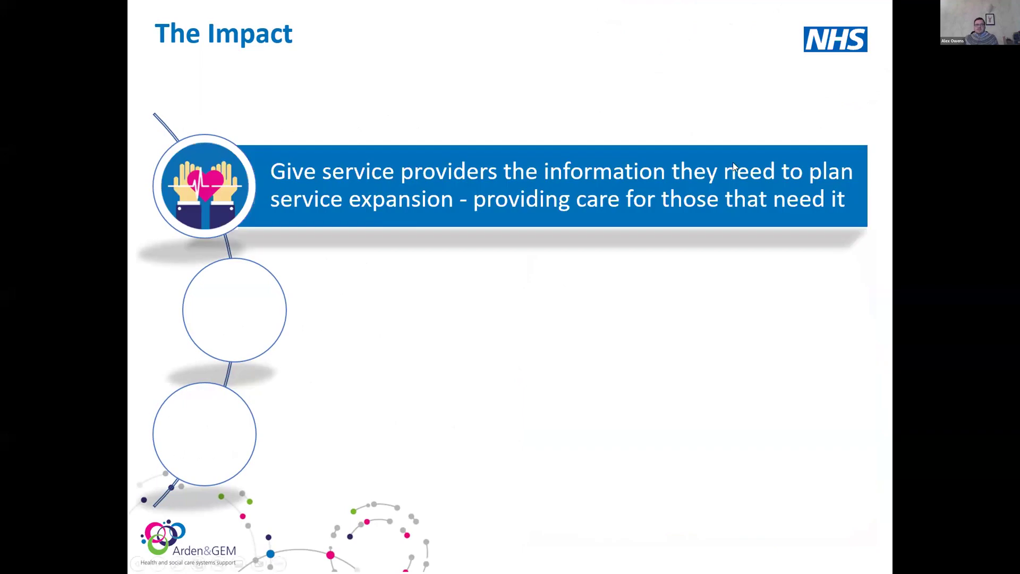